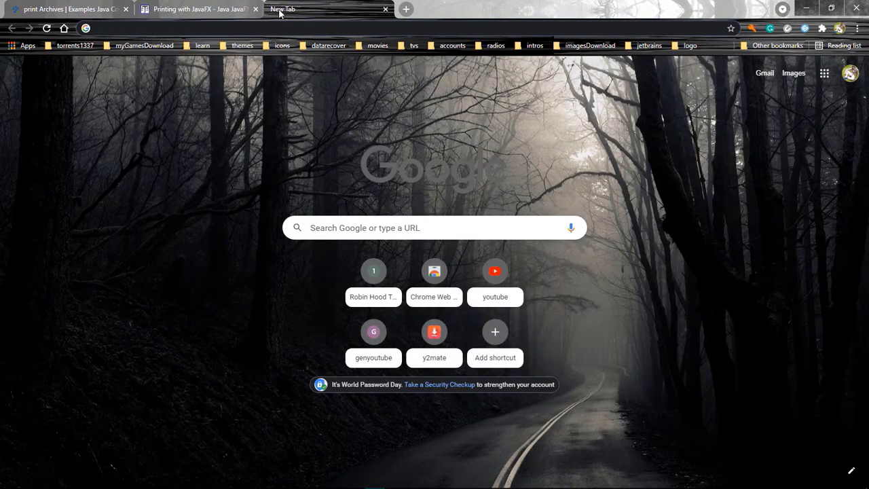
Step: Search the web for "gluon scene builder" and open Gluon's Scene Builder product page
text(gluon scene builder)
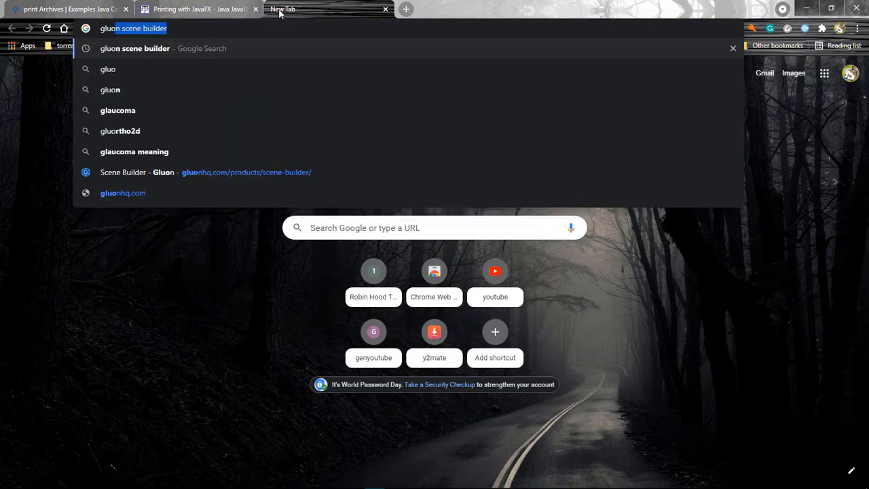
key(Return)
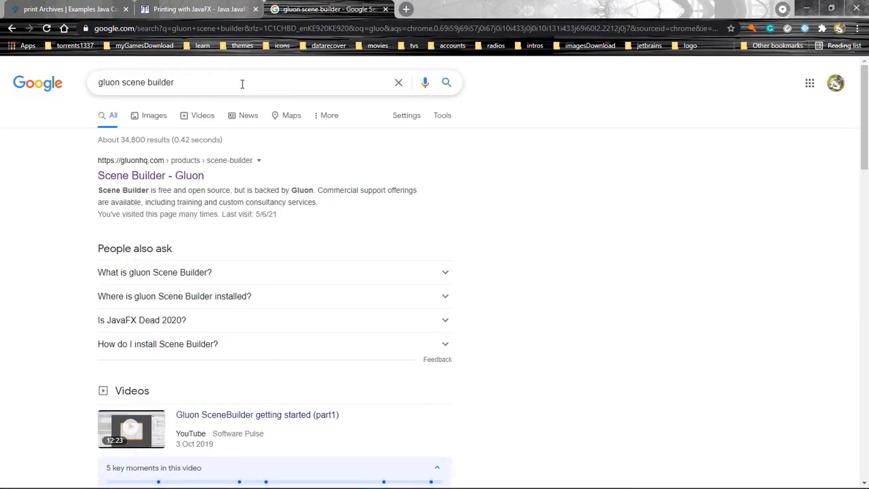
click(151, 167)
click(134, 182)
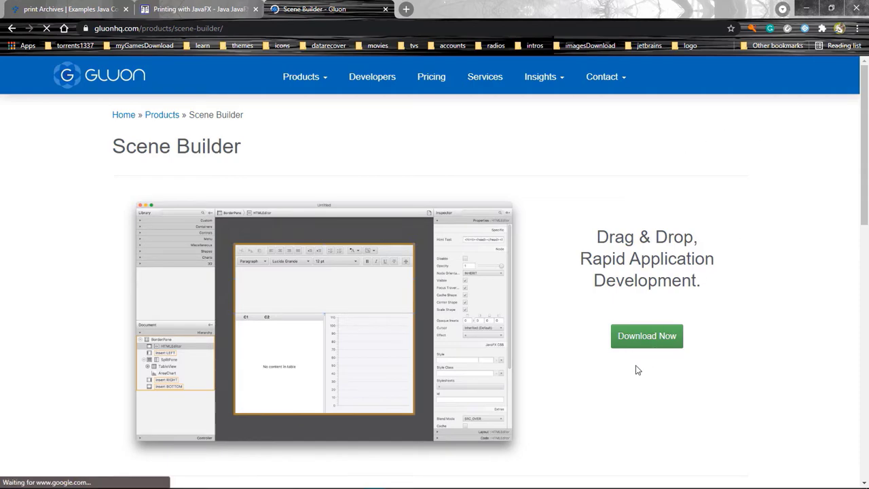
Step: Find the Scene Builder 16.0.0 download list and start downloading the Windows Installer version
click(639, 339)
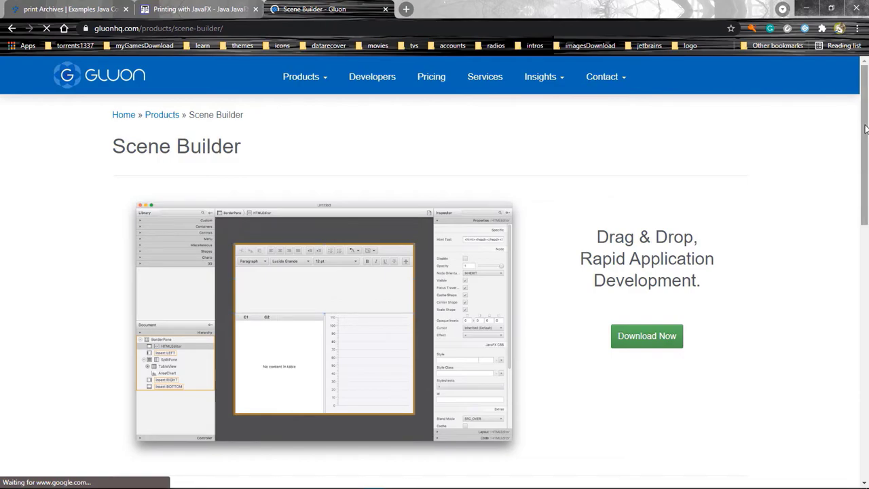
drag(864, 132, 866, 342)
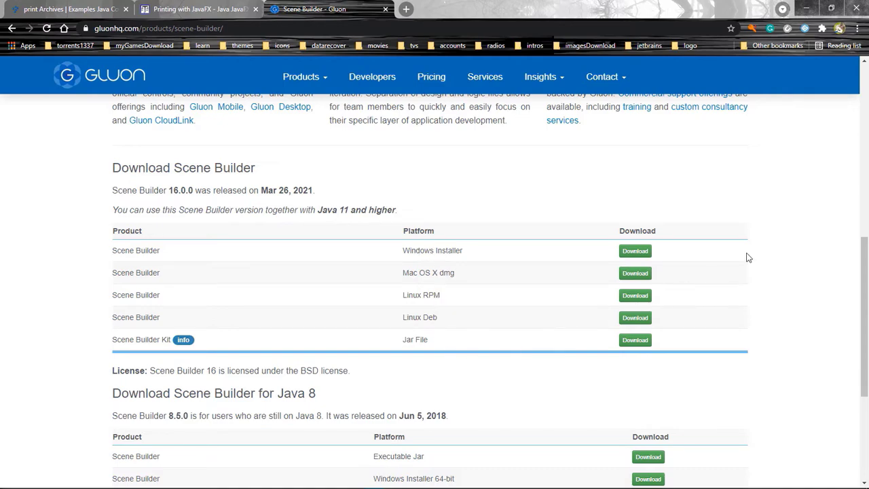
drag(865, 276, 865, 357)
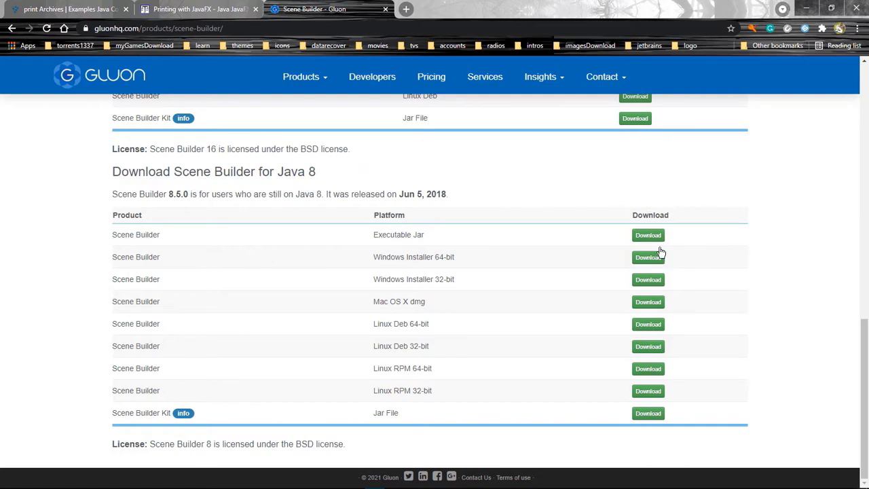
drag(862, 371, 718, 286)
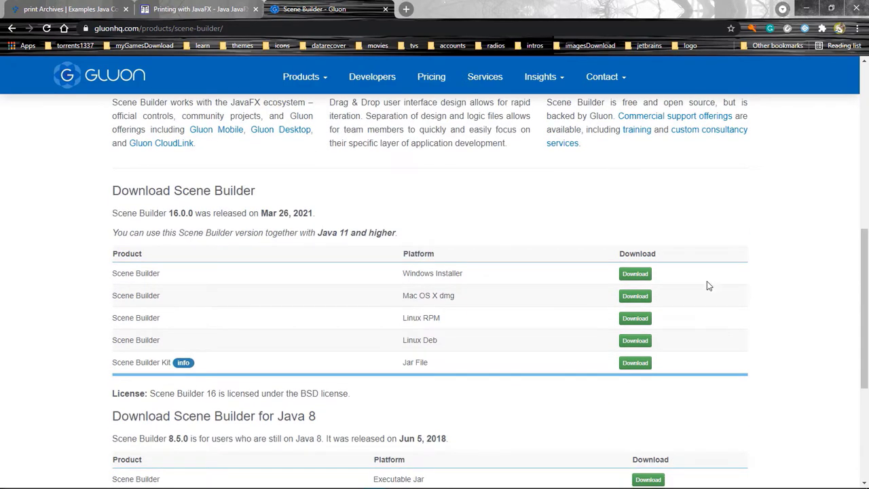
click(634, 274)
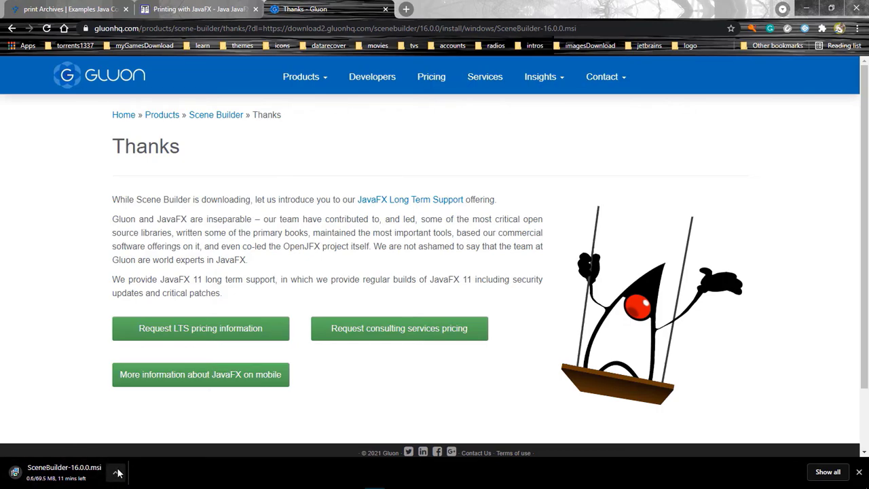
Step: Cancel the running SceneBuilder-16.0.0.msi download and close the Gluon page
click(117, 471)
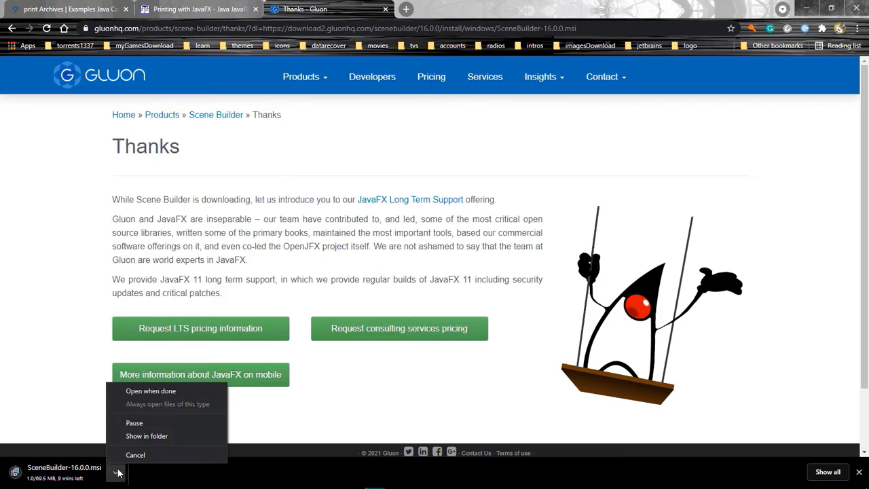
click(134, 455)
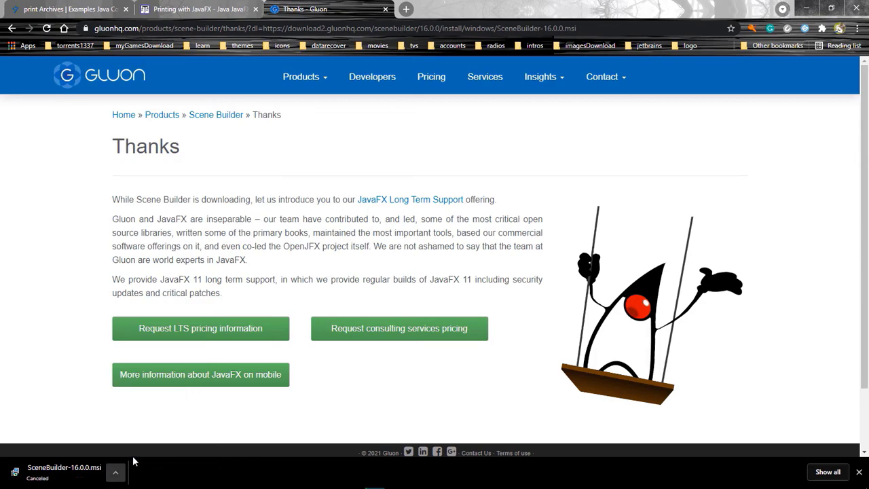
click(385, 8)
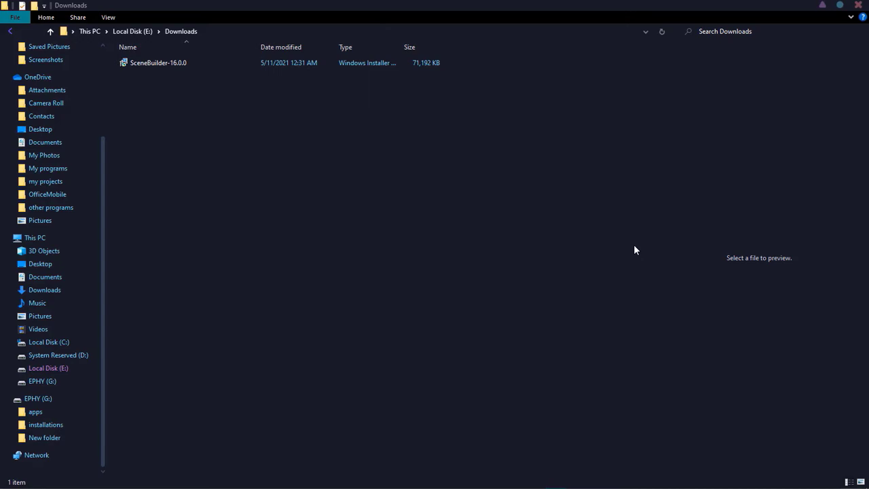
Step: Install SceneBuilder from the SceneBuilder-16.0.0 package in Downloads, accepting the license agreement and keeping the default destination folder
double_click(183, 62)
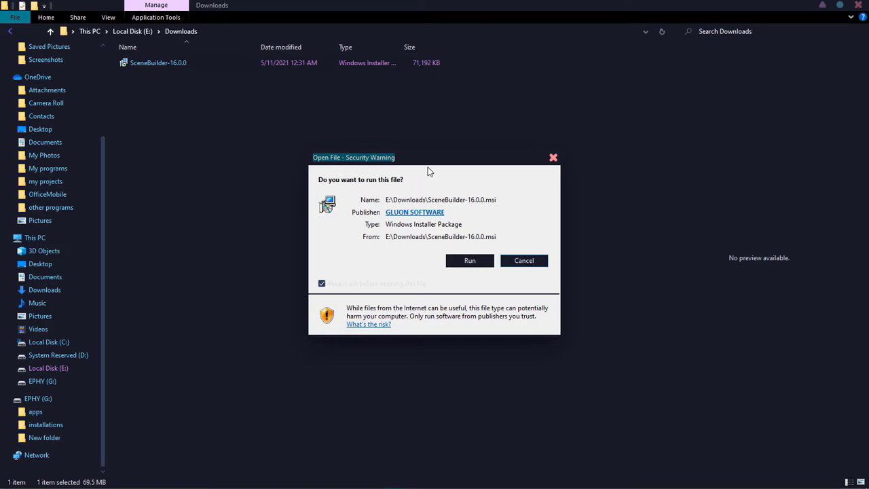
click(468, 269)
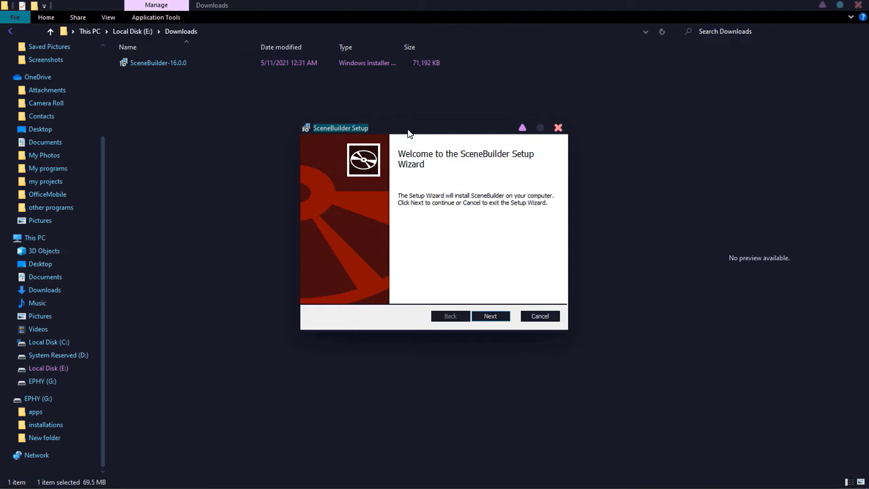
click(490, 316)
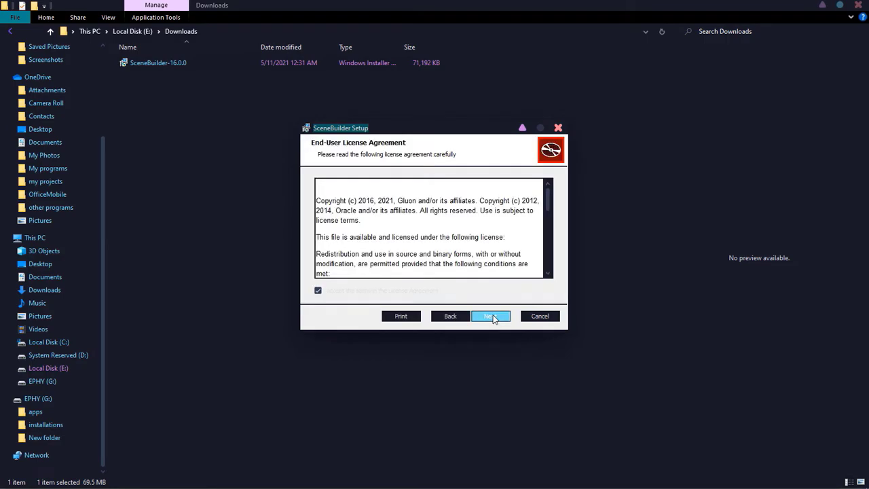
click(318, 290)
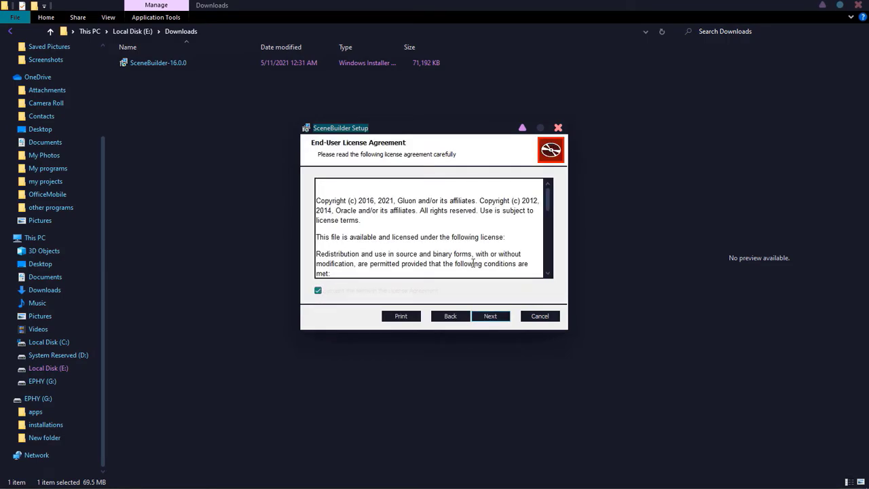
click(496, 320)
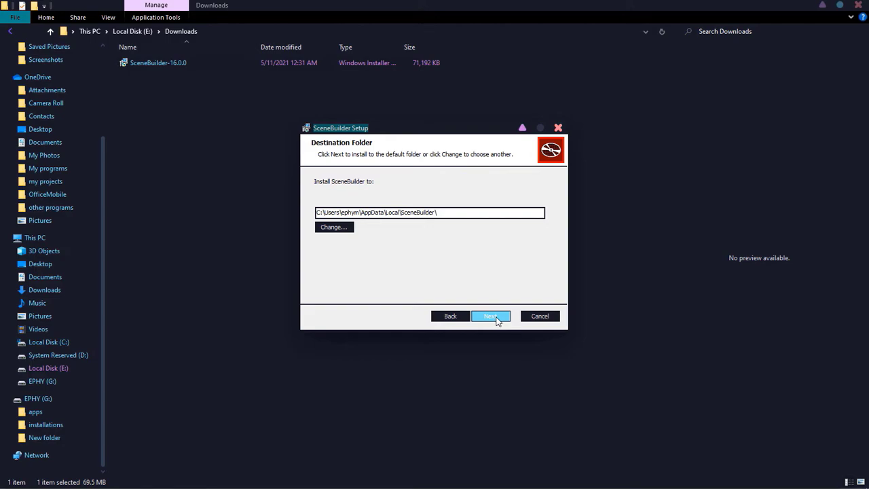
click(496, 320)
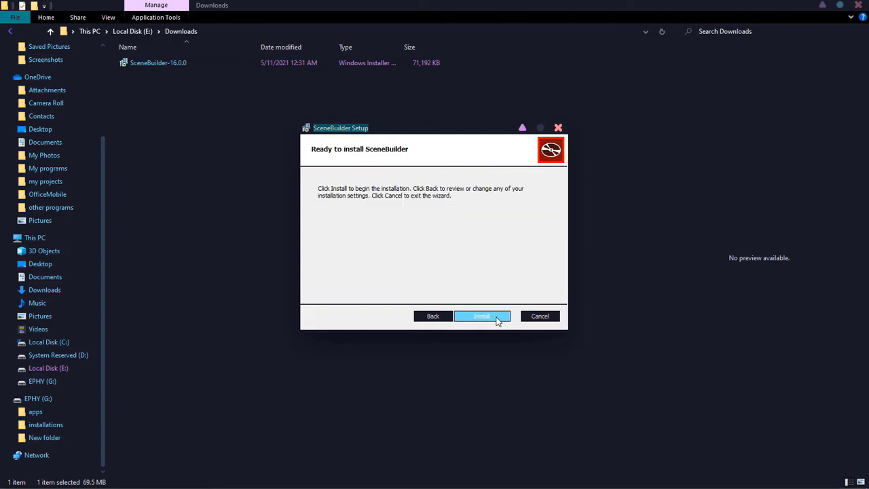
click(496, 320)
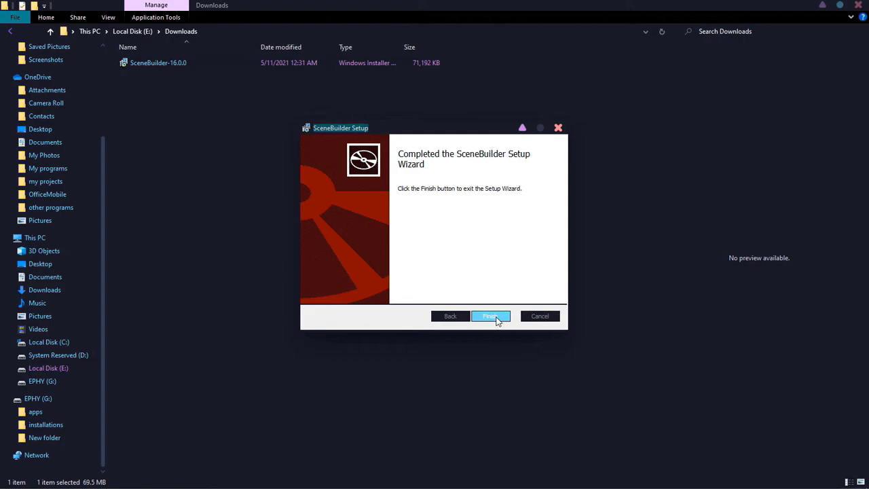
click(495, 317)
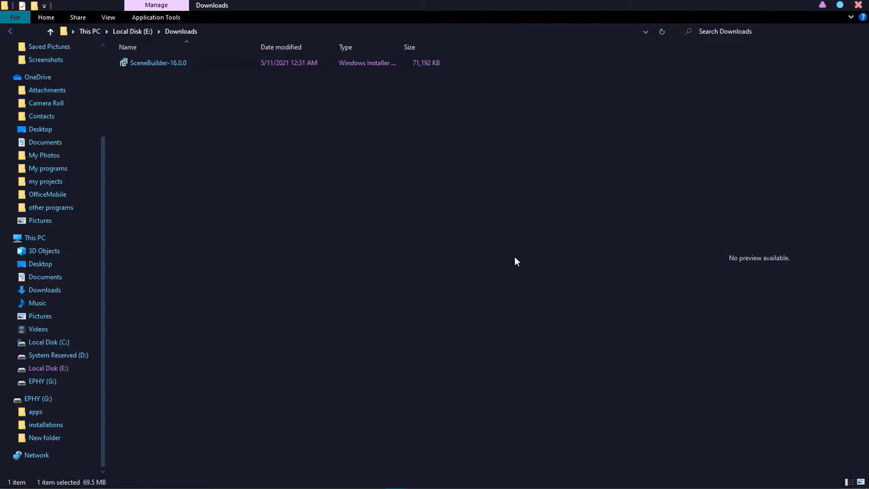
Step: Switch to IntelliJ IDEA and open the JavaFX settings within Languages & Frameworks
click(819, 6)
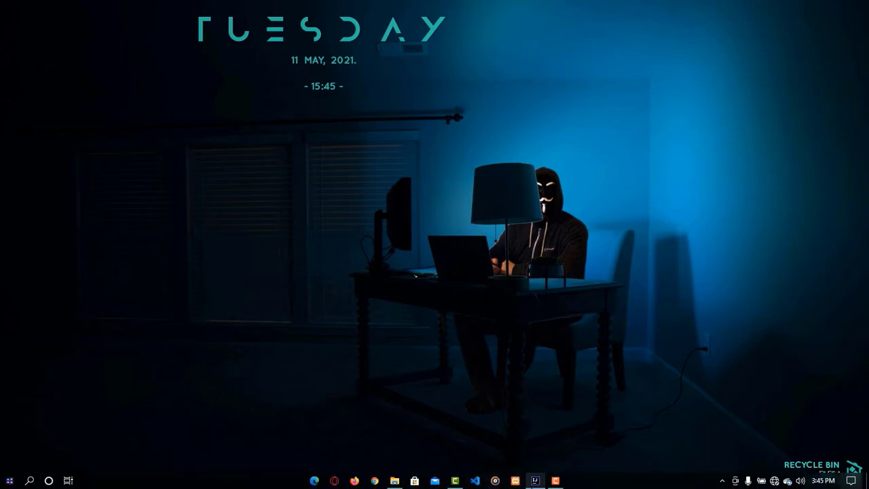
click(535, 480)
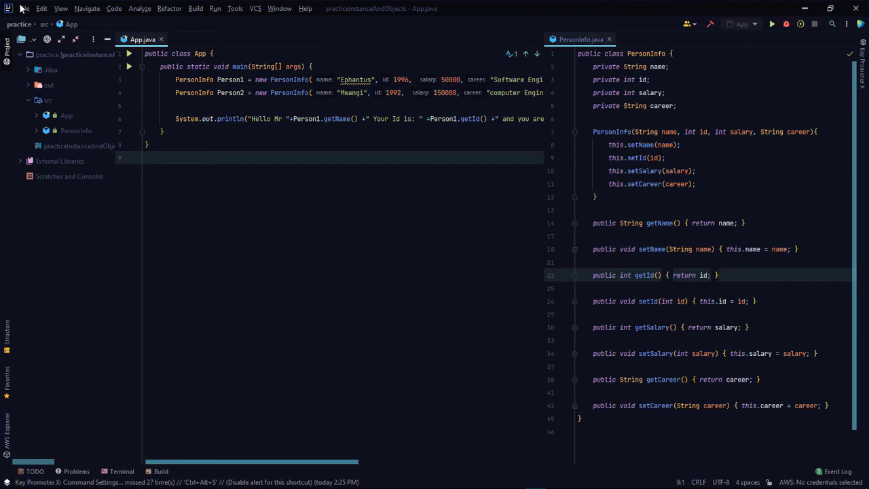
click(23, 8)
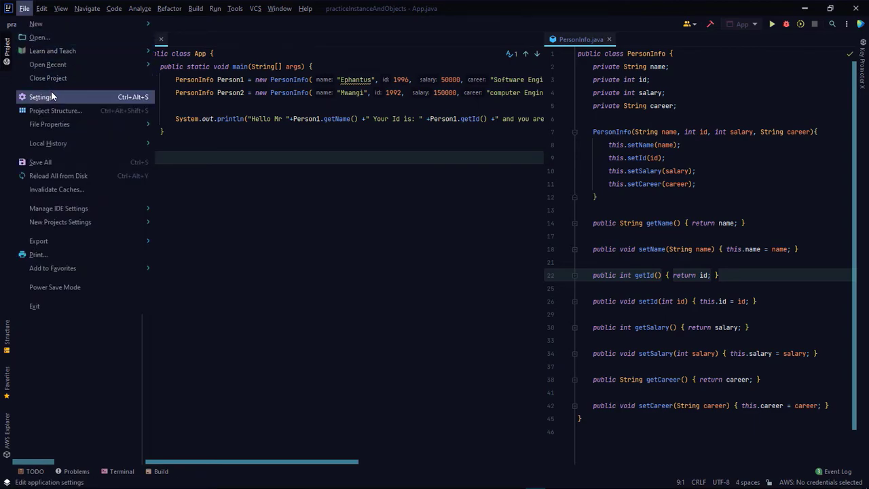
click(51, 95)
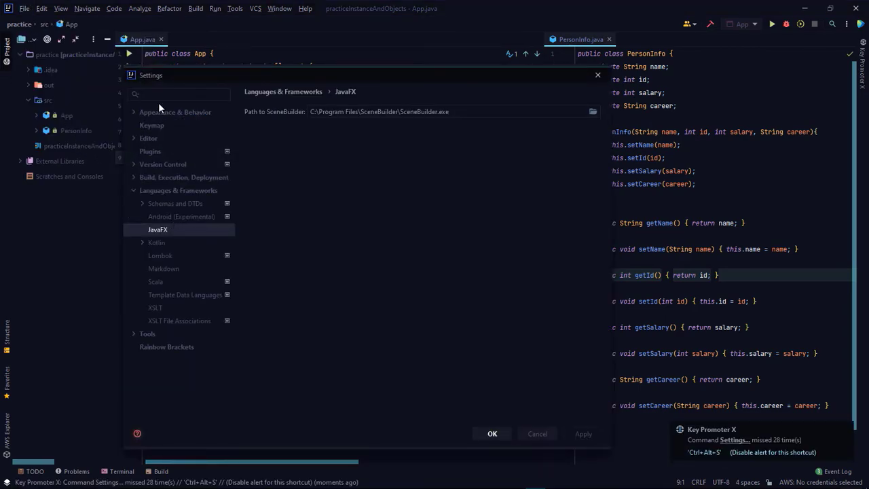
click(134, 192)
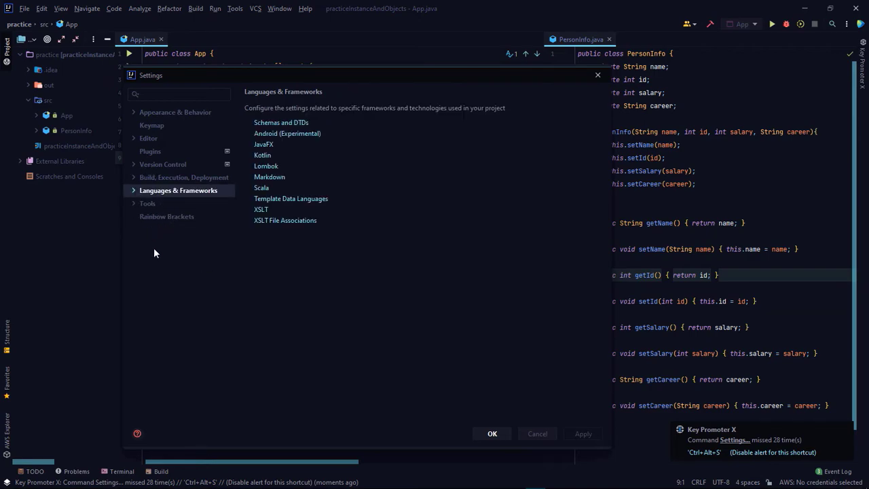
click(134, 192)
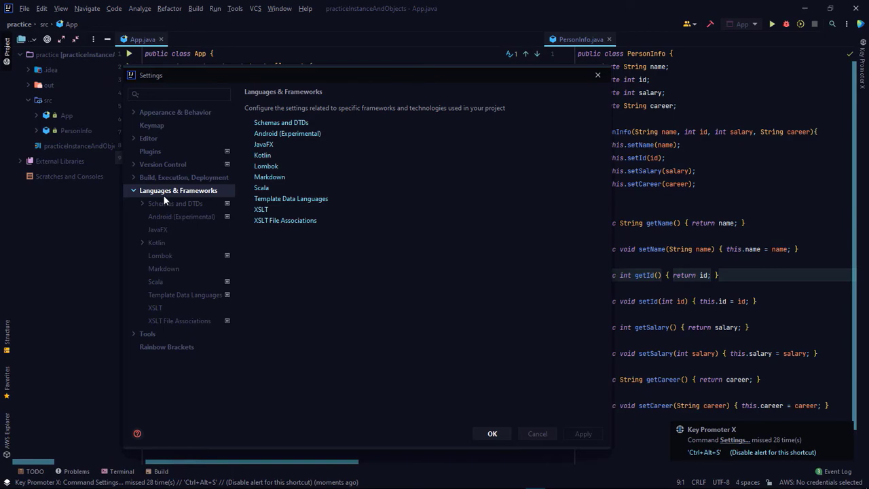
click(166, 231)
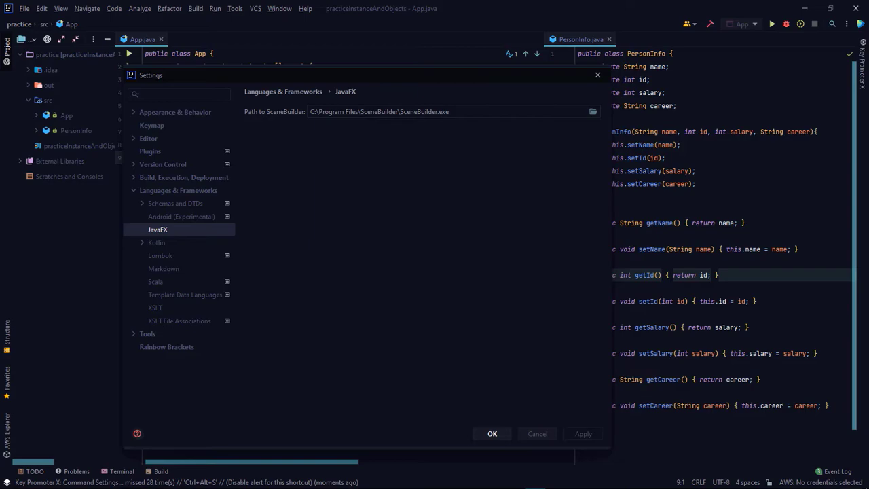
Step: Switch to File Explorer, open the SceneBuilder folder in Program Files on drive C, and select the SceneBuilder application file
click(394, 484)
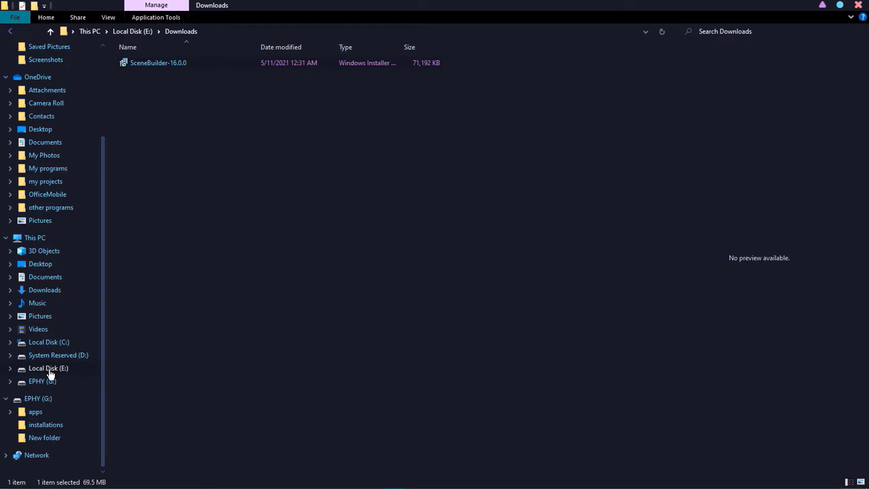
click(50, 345)
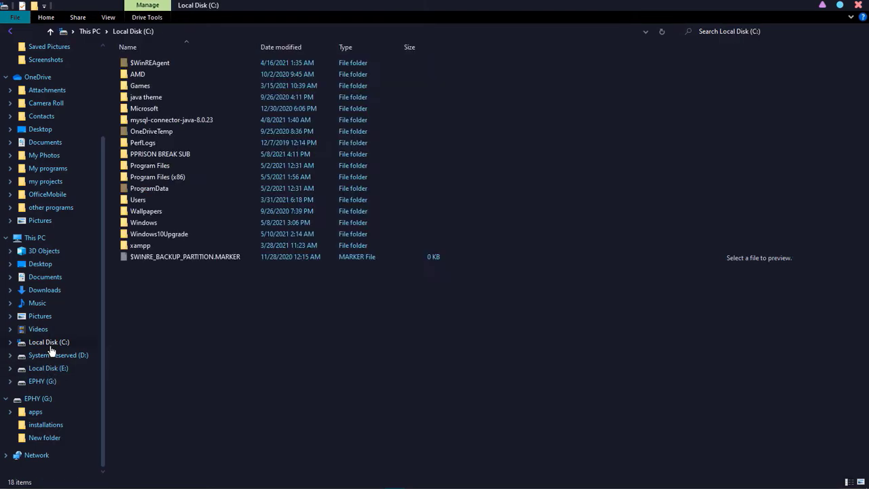
double_click(174, 163)
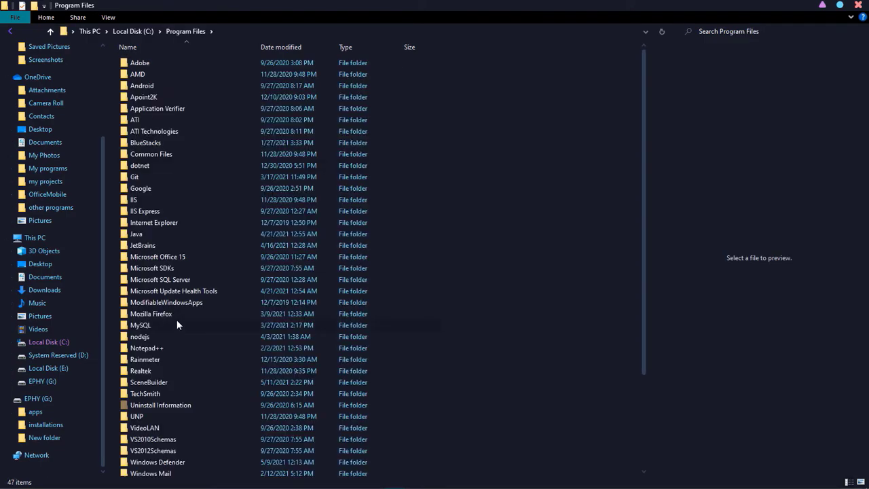
double_click(167, 381)
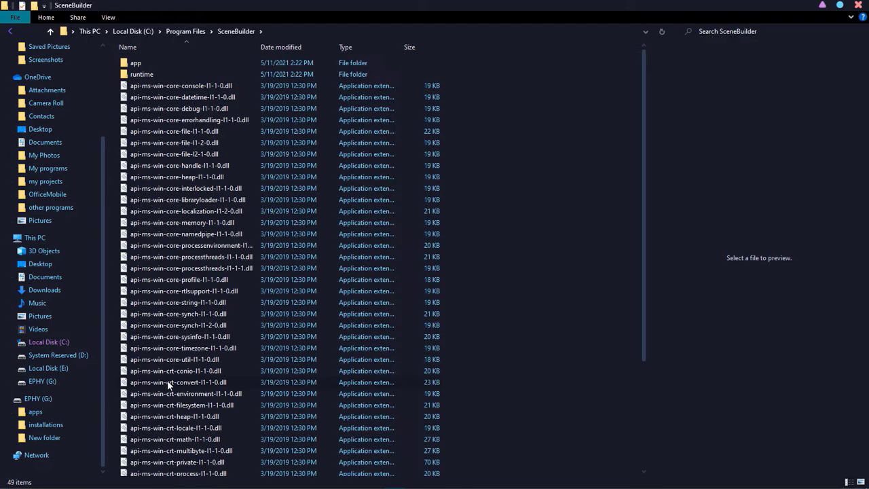
drag(643, 188, 642, 336)
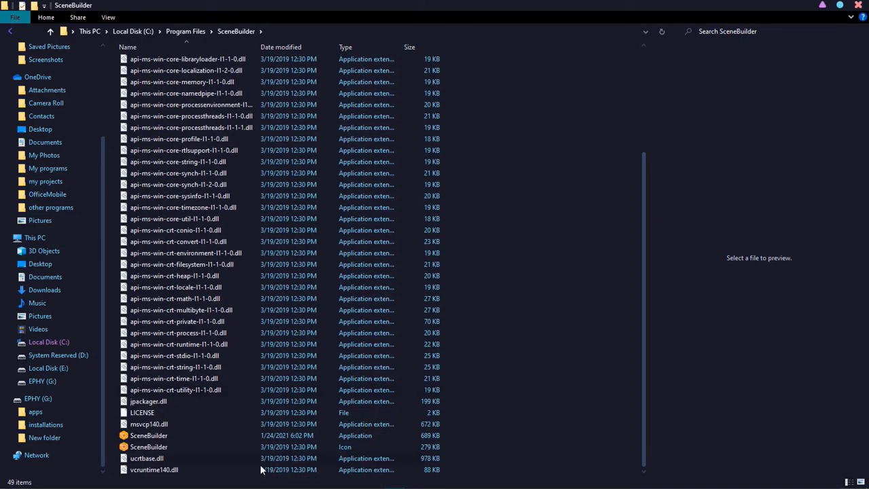
click(172, 438)
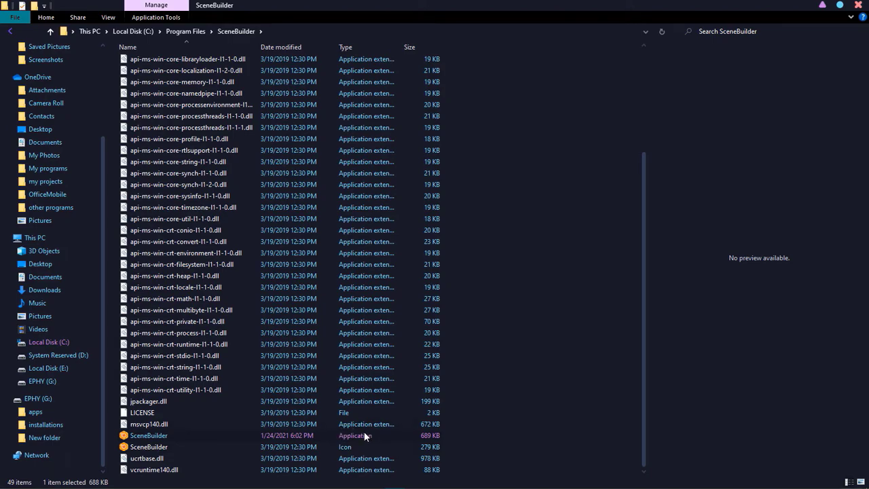
Step: Select the full path of the SceneBuilder folder, C:\Program Files\SceneBuilder, as text
click(311, 29)
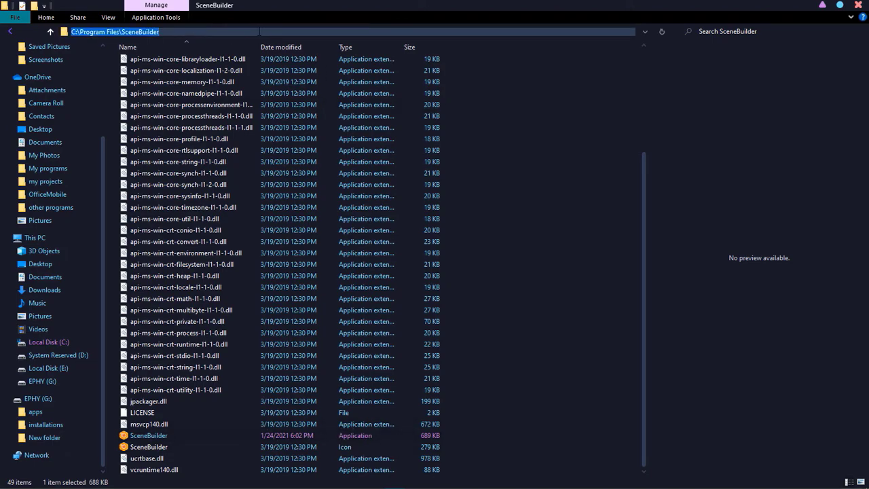
click(258, 31)
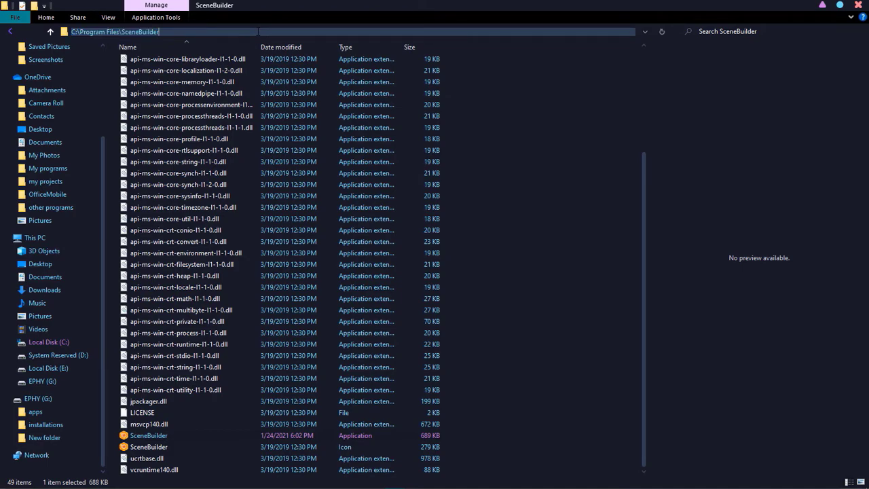
key(ctrl+a)
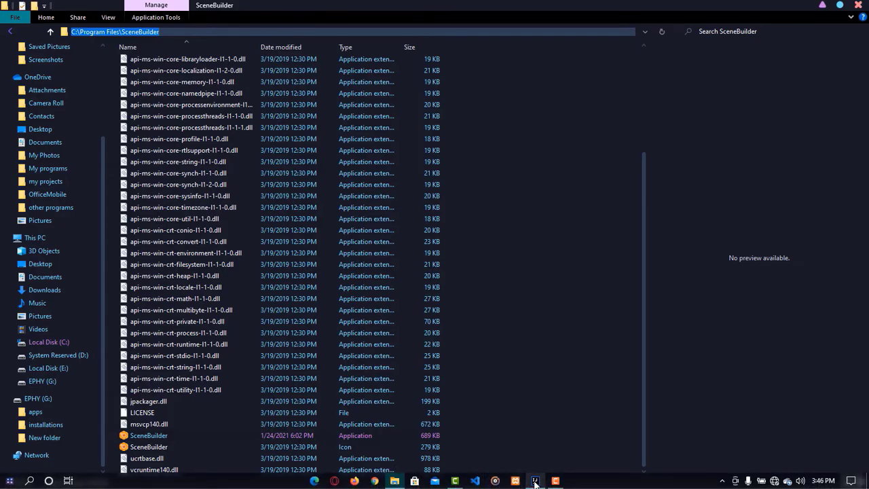
Step: Switch to IntelliJ IDEA and shorten the SceneBuilder path in the JavaFX settings to C:\Program Files\SceneBuilder
click(535, 482)
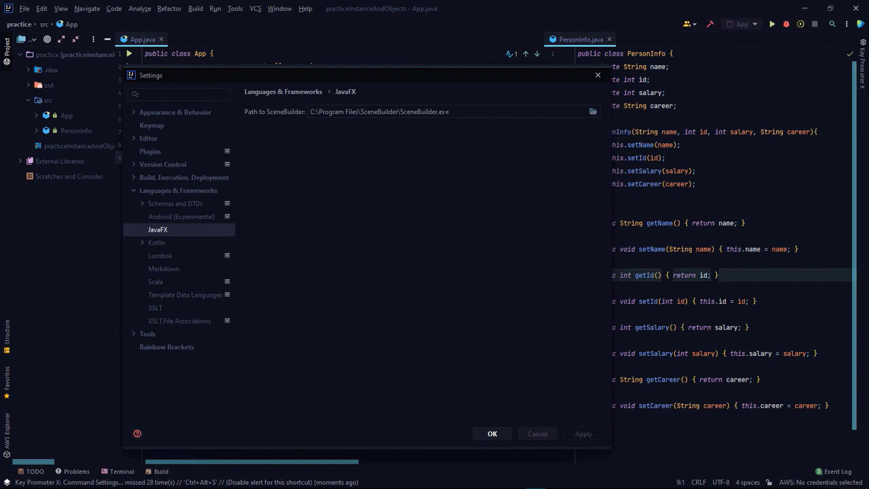
drag(458, 109, 305, 108)
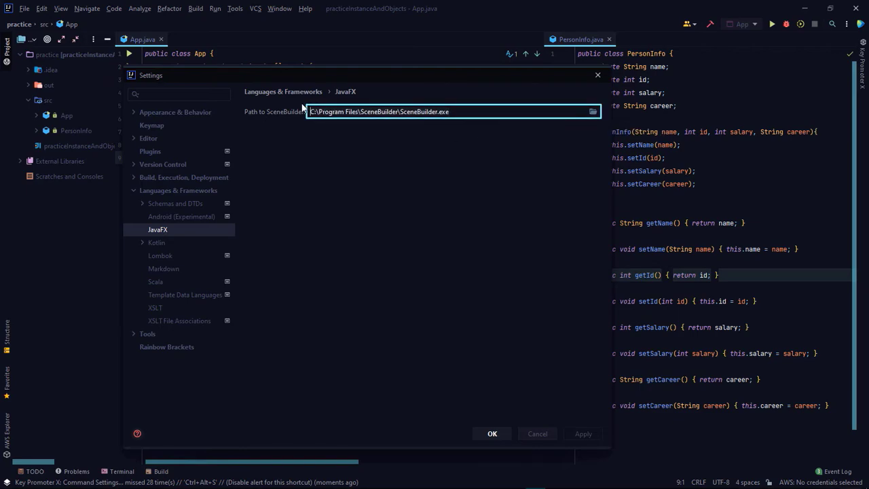
key(BackSpace)
key(BackSpace)
key(BackSpace)
key(BackSpace)
key(BackSpace)
key(BackSpace)
key(BackSpace)
key(BackSpace)
key(BackSpace)
key(BackSpace)
key(BackSpace)
key(BackSpace)
key(BackSpace)
key(BackSpace)
key(BackSpace)
key(BackSpace)
key(BackSpace)
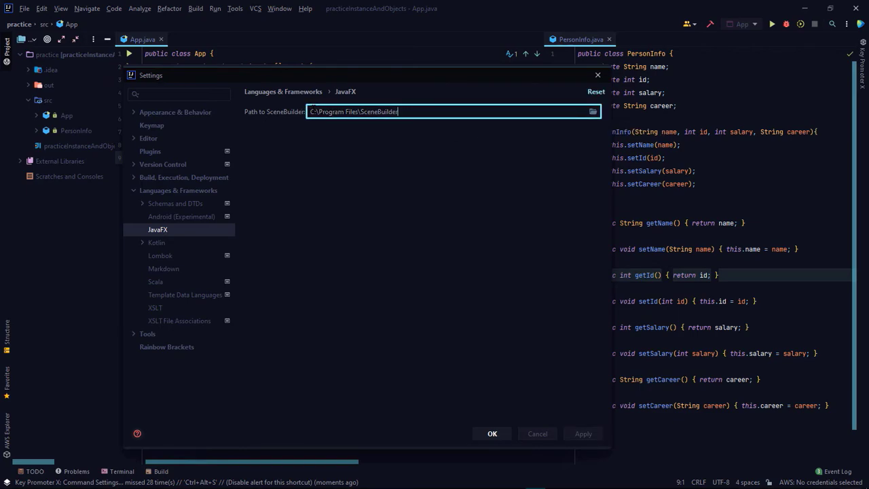
Step: Browse to SceneBuilder.exe in the SceneBuilder folder as the path to the executable and save the settings
click(592, 113)
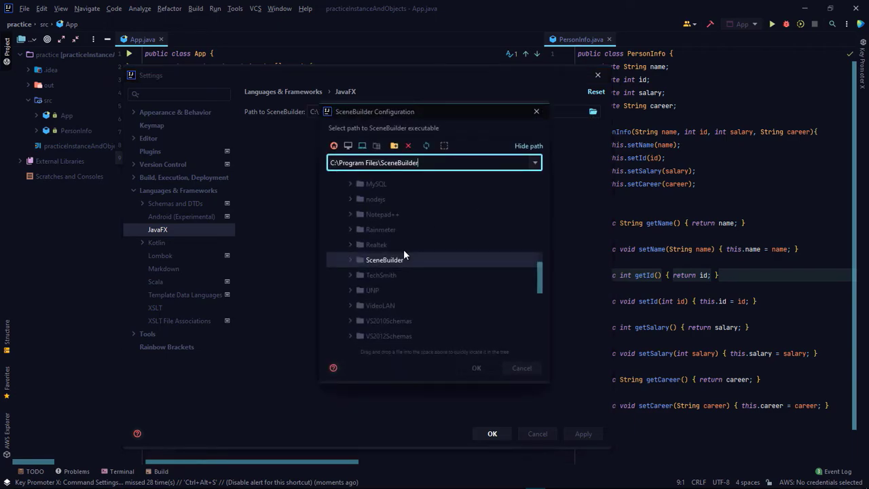
click(350, 260)
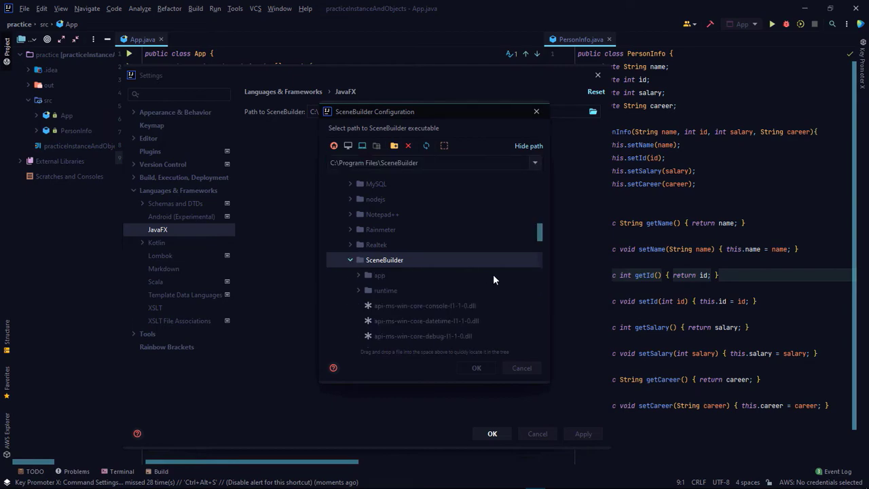
drag(540, 231, 539, 310)
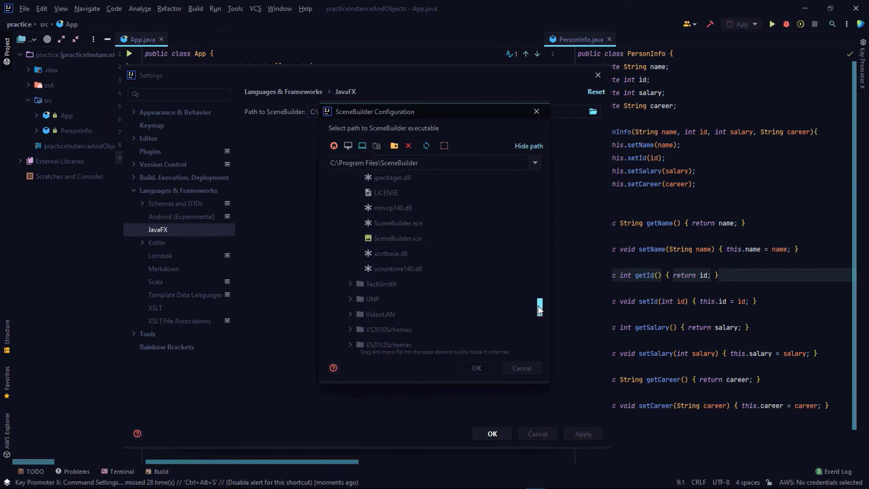
click(409, 223)
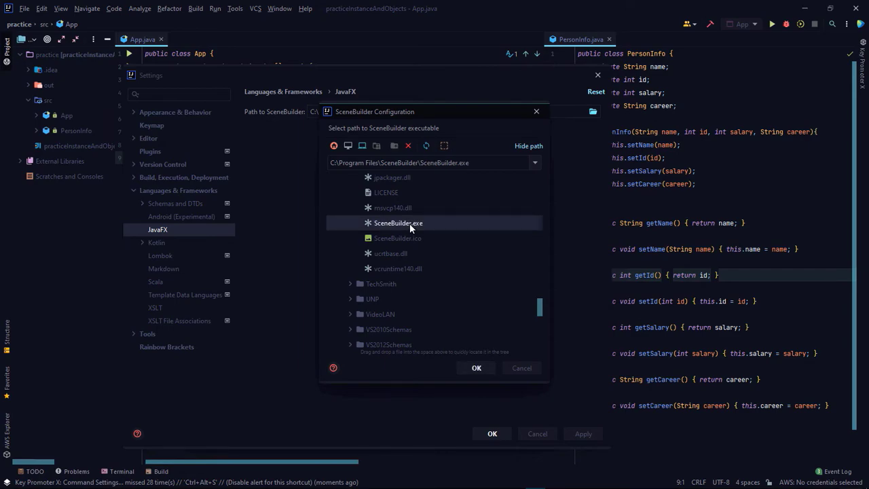
click(476, 368)
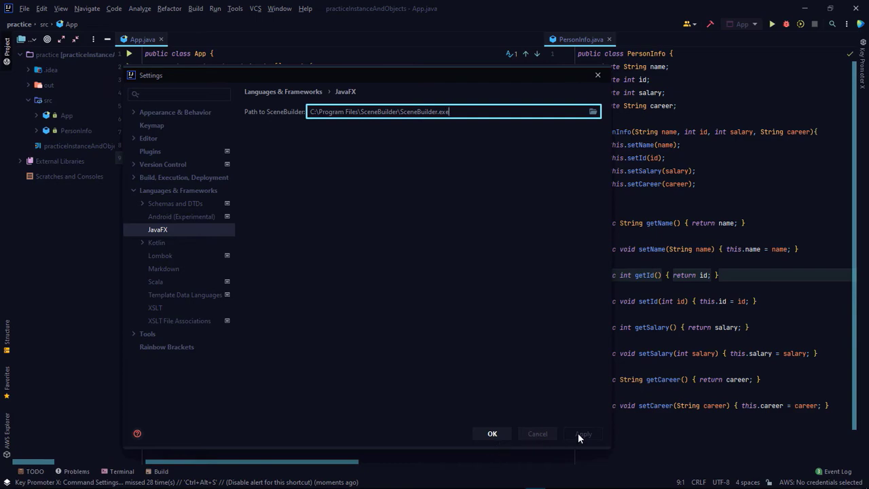
click(492, 434)
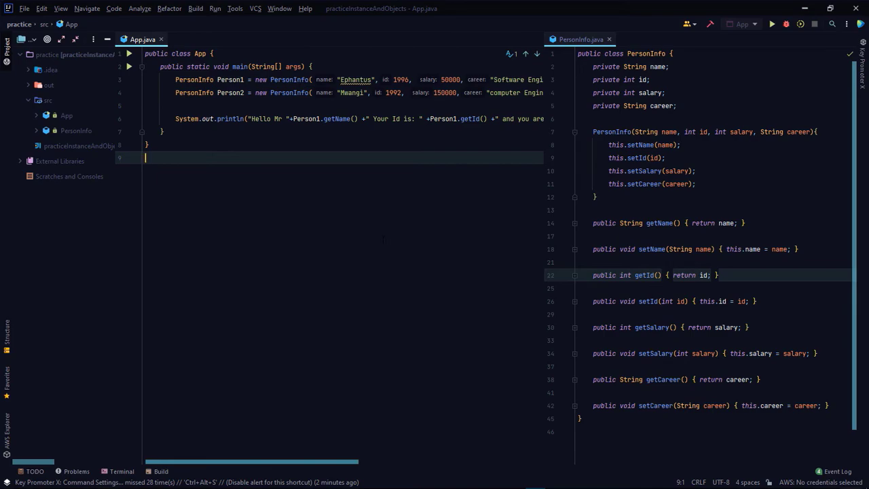
Step: Start a new Java FX project of the JavaFX Application type with SDK 1.8 as the project SDK
click(27, 10)
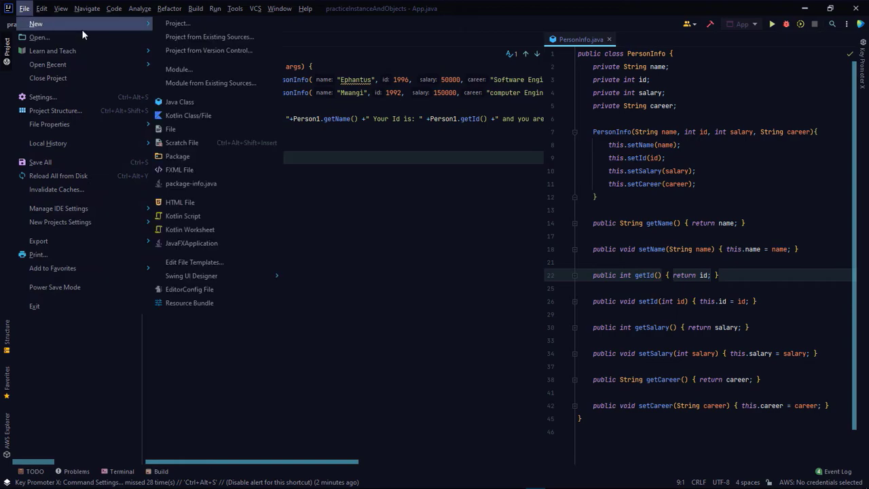
click(180, 13)
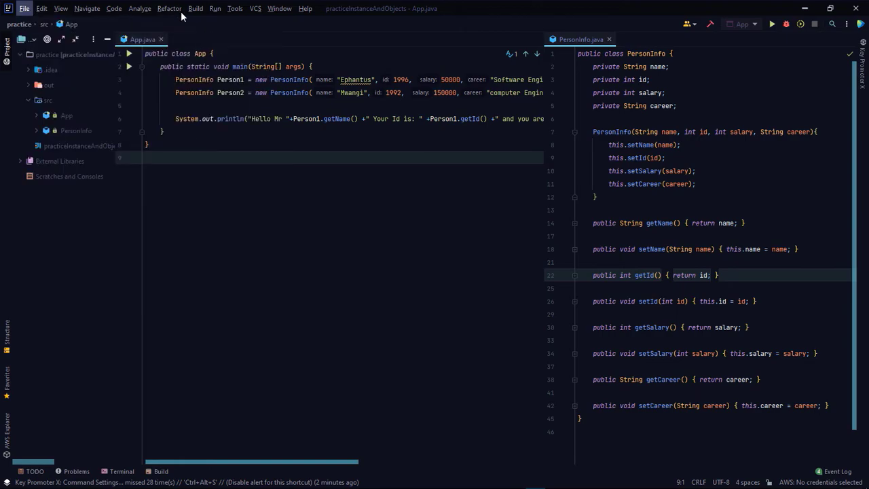
click(26, 9)
mouse_move(106, 27)
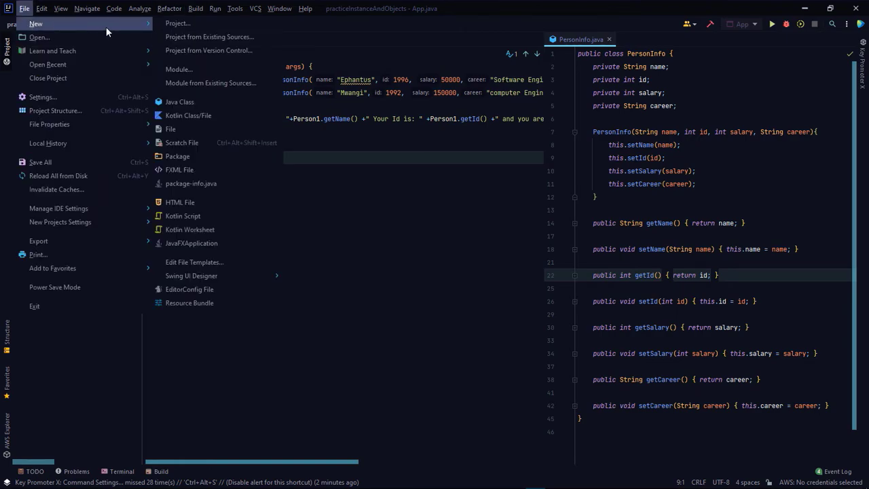
click(165, 22)
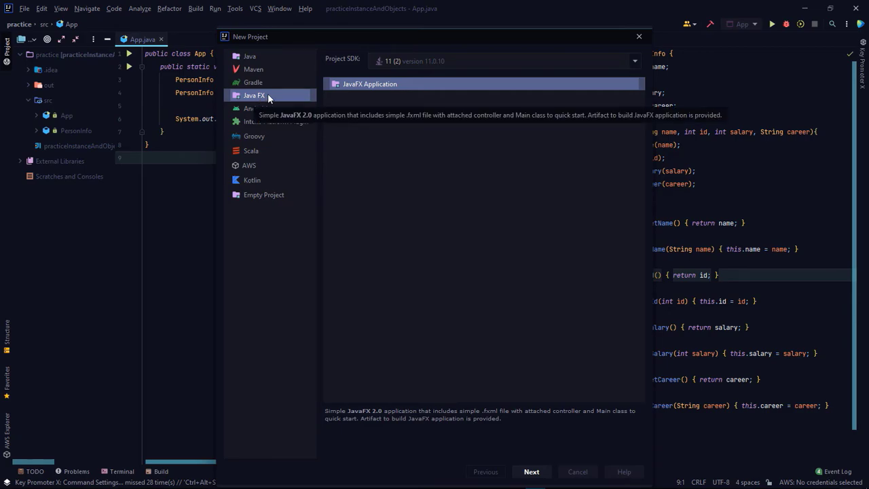
click(416, 59)
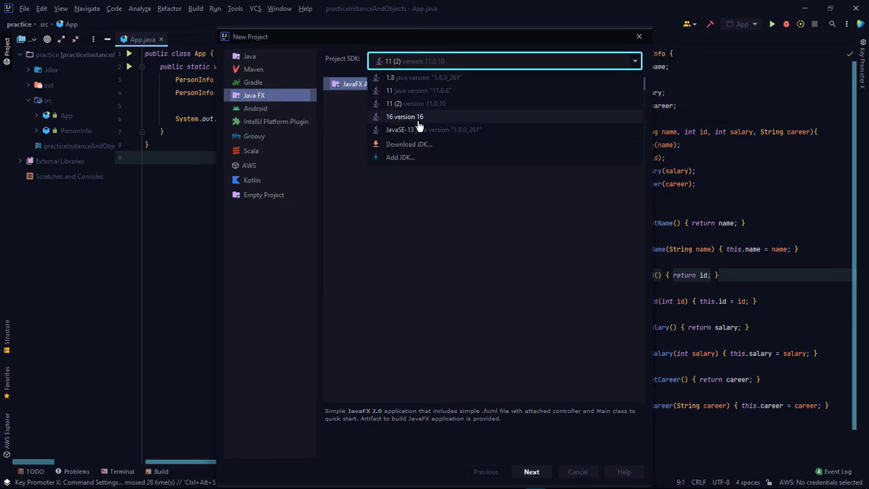
click(411, 79)
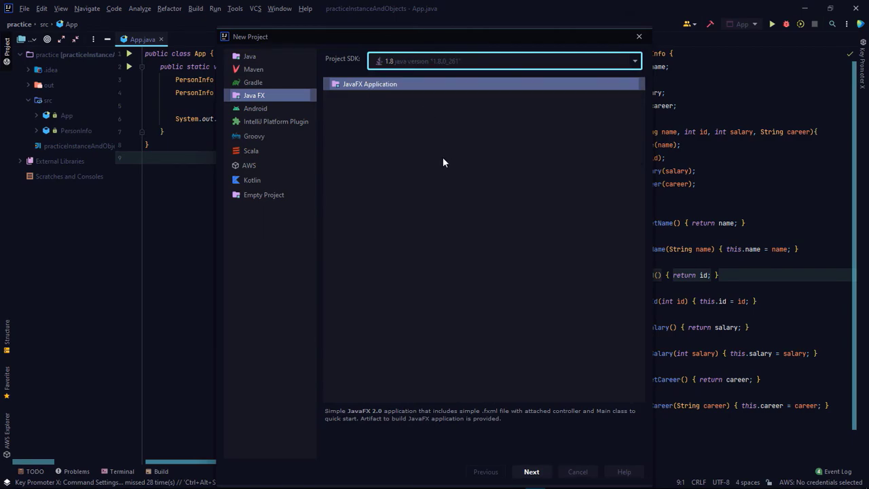
Step: Name the new project Buildertrial, keep the suggested location, and create it
click(528, 470)
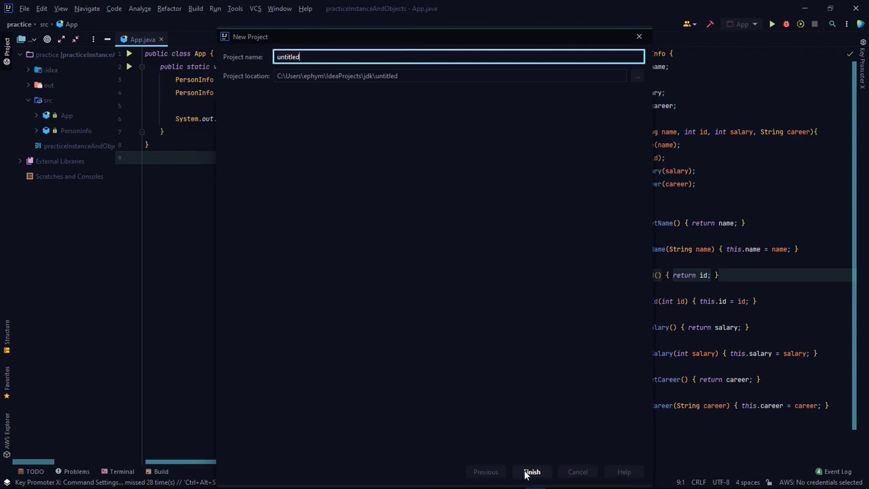
text(Buildertrial)
click(532, 475)
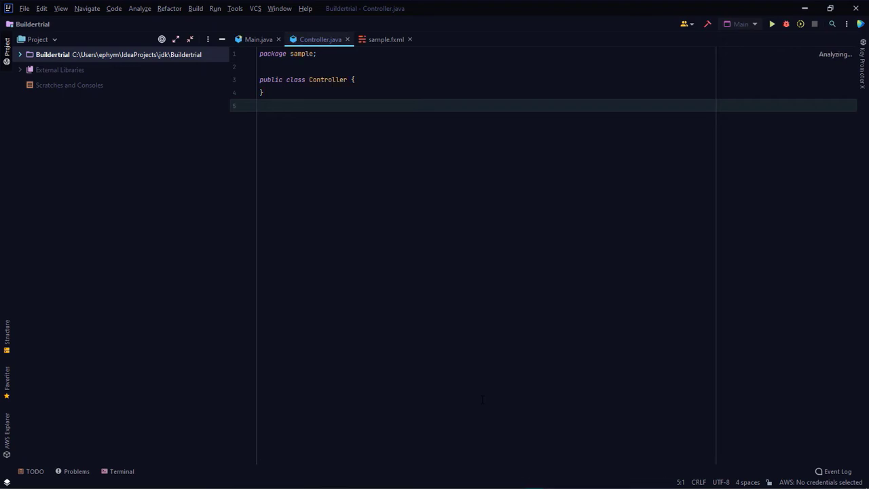
Step: Open sample.fxml in the embedded Scene Builder view and widen its component library
click(378, 40)
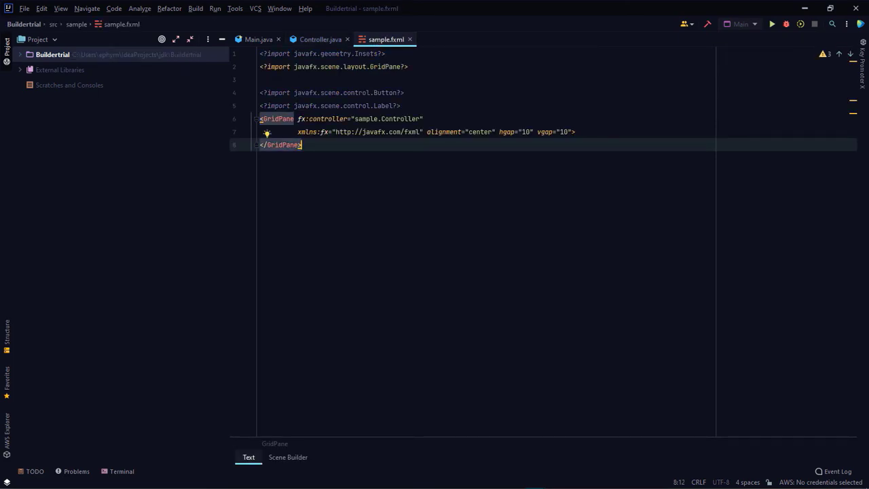
click(283, 458)
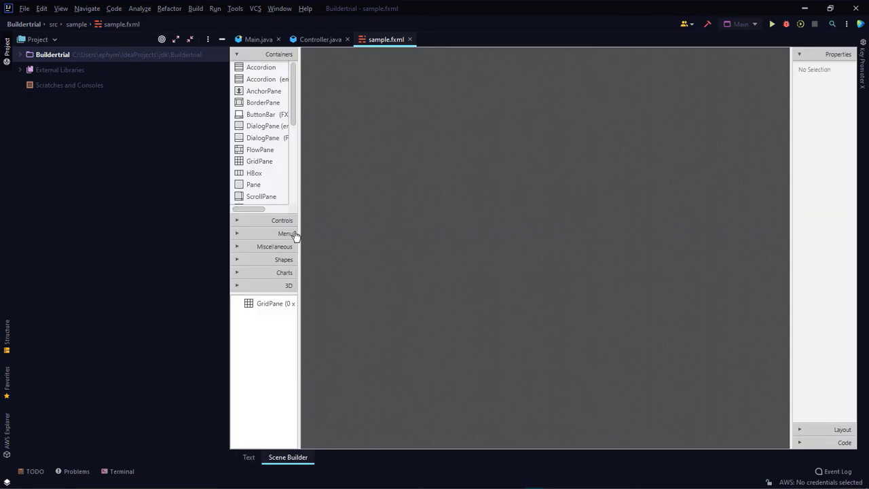
drag(300, 235, 326, 245)
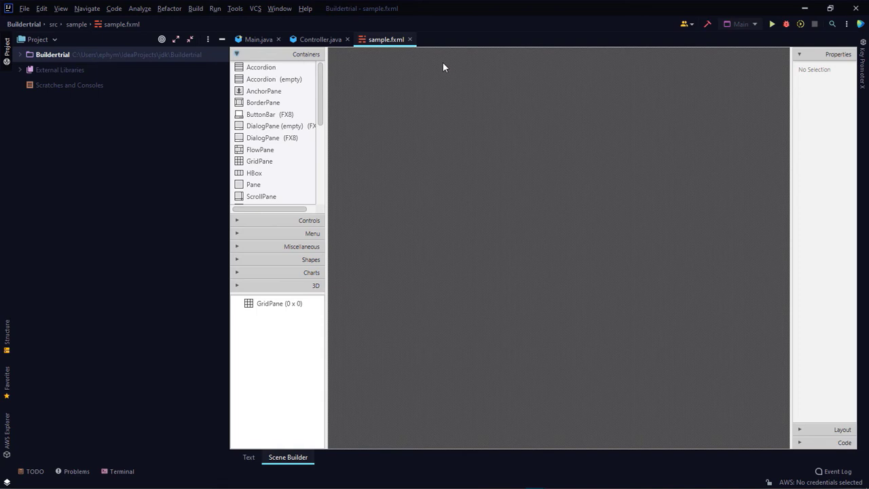
Step: Return sample.fxml to its text view and open the file in the standalone SceneBuilder application
click(249, 457)
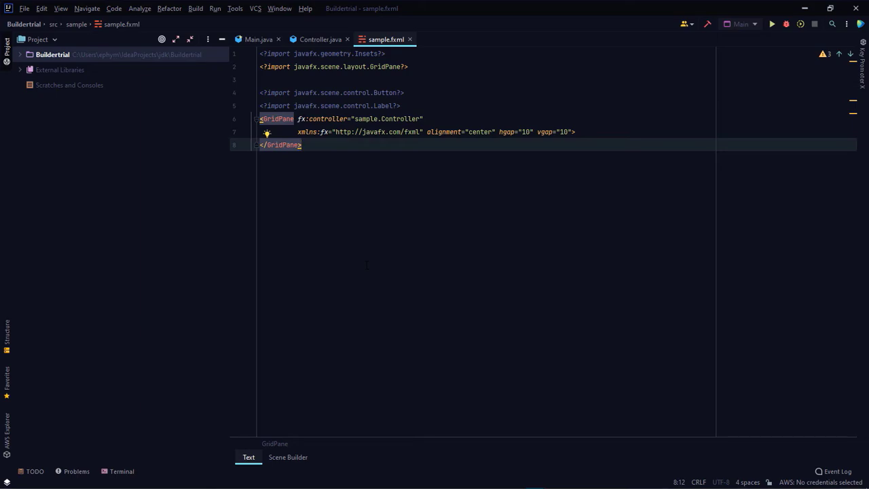
right_click(383, 40)
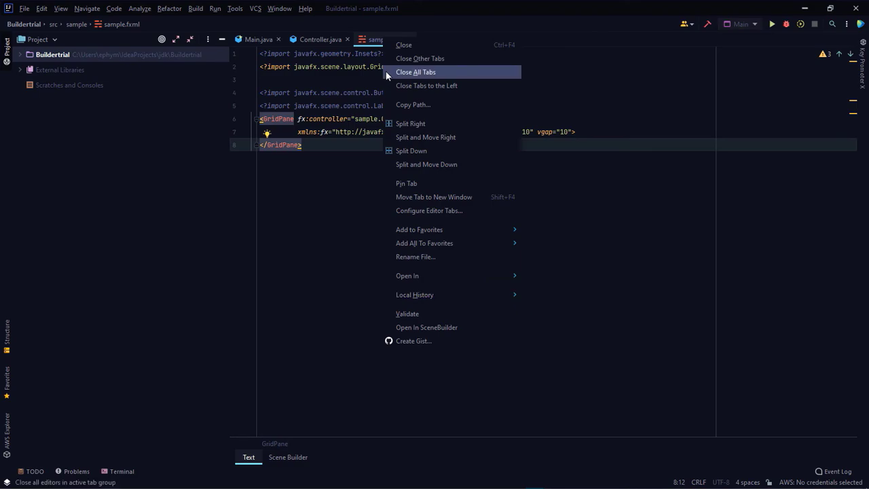
click(372, 40)
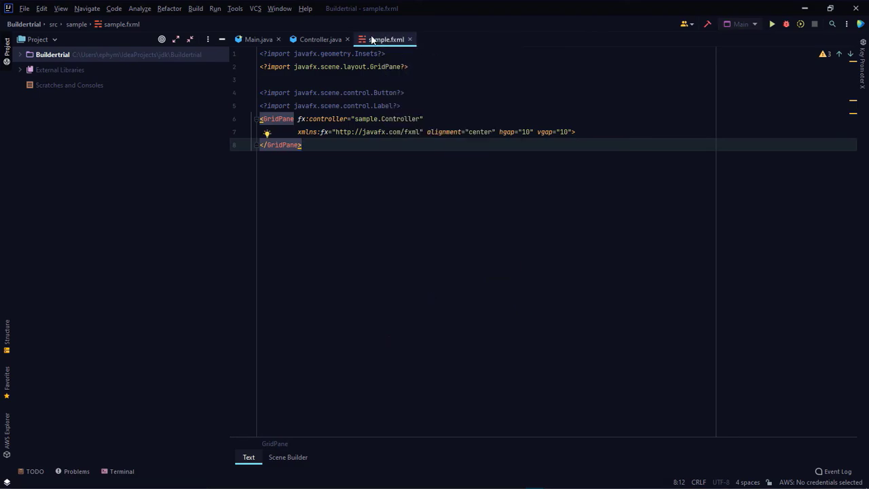
right_click(372, 40)
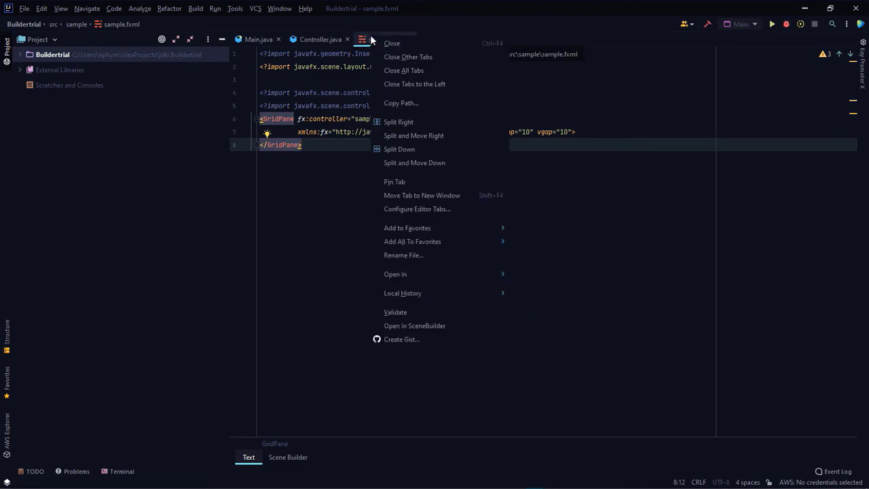
click(410, 328)
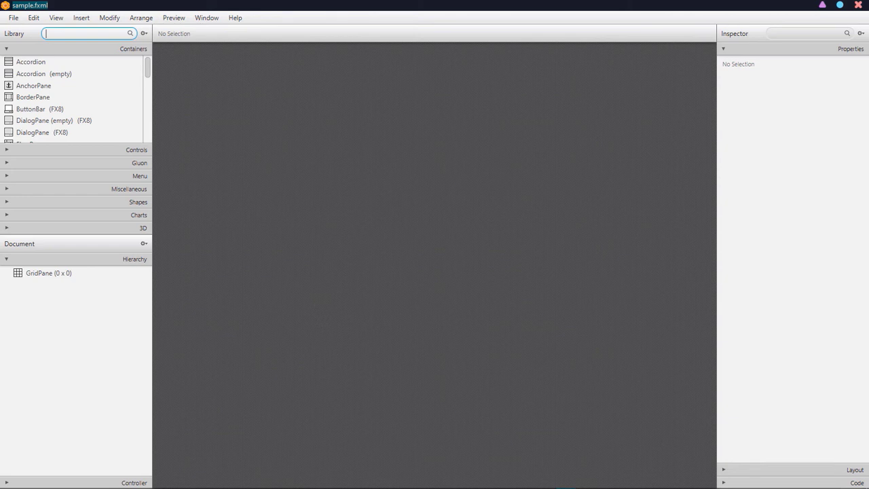
Step: Switch to the Buildertrial window in IntelliJ IDEA, show sample.fxml in the embedded Scene Builder, and widen the project tree area
mouse_move(517, 481)
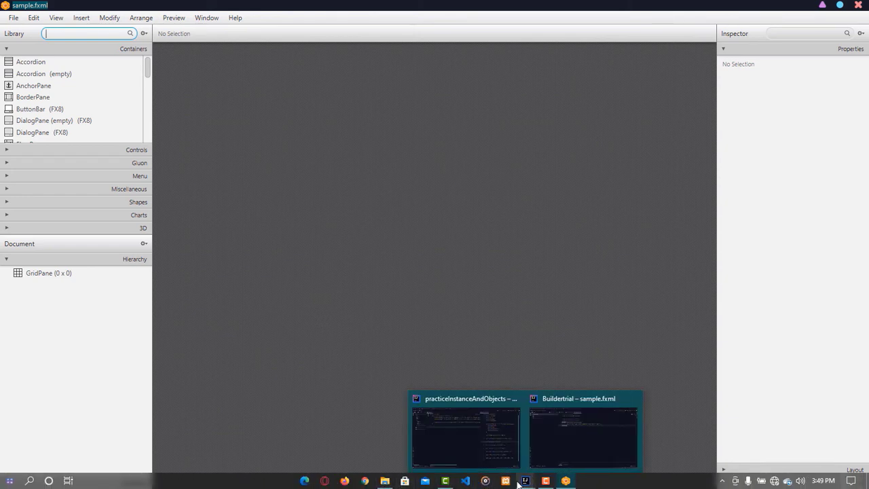
click(552, 434)
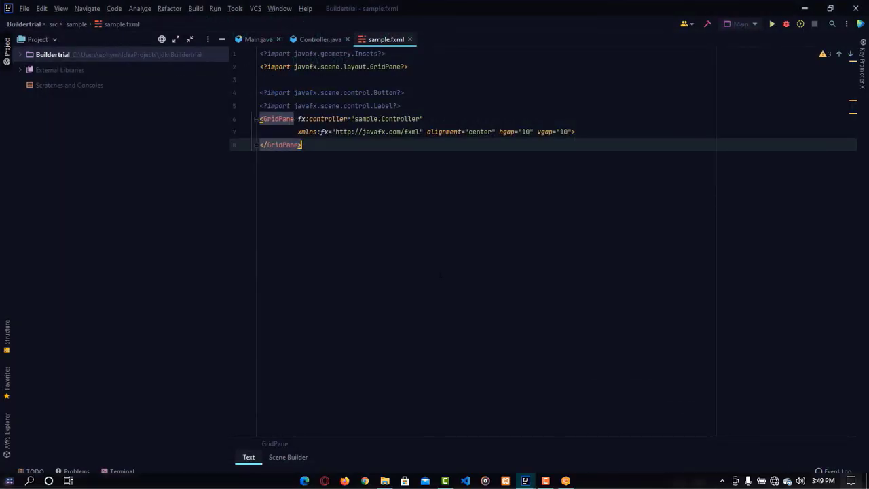
click(291, 456)
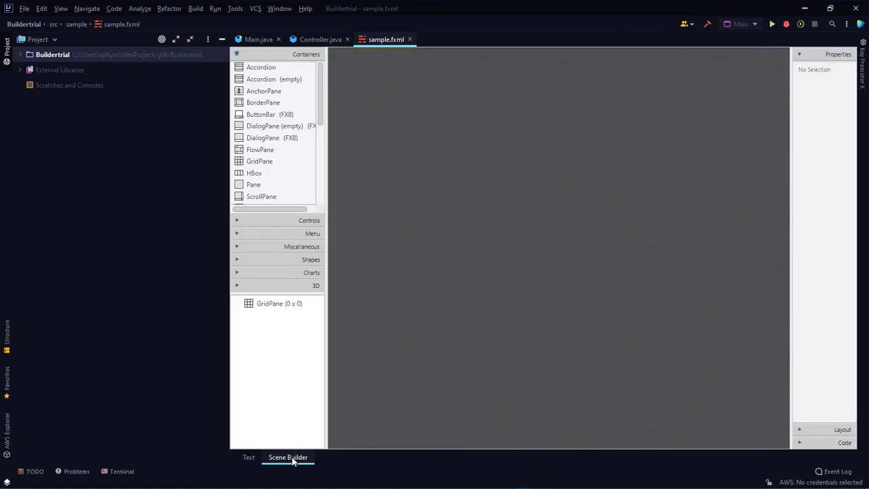
click(231, 334)
drag(231, 334, 251, 286)
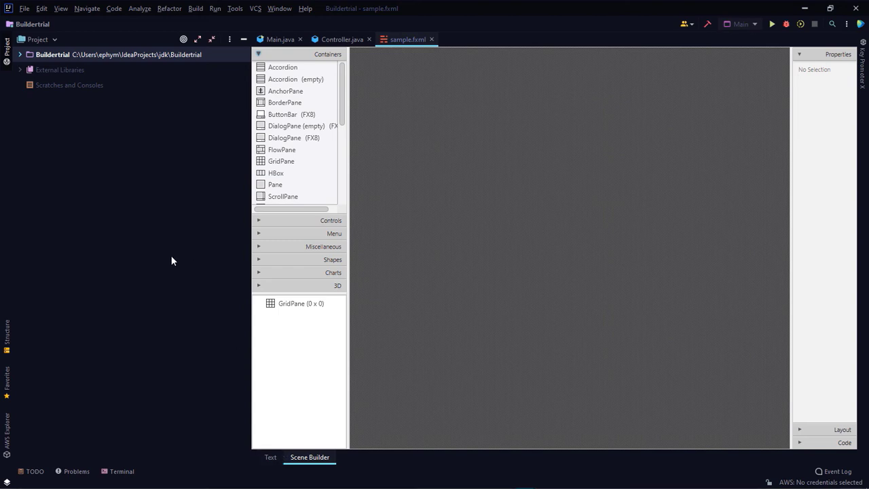
Step: Switch to the standalone SceneBuilder window and expand the Controller section of the sample.fxml document
mouse_move(265, 485)
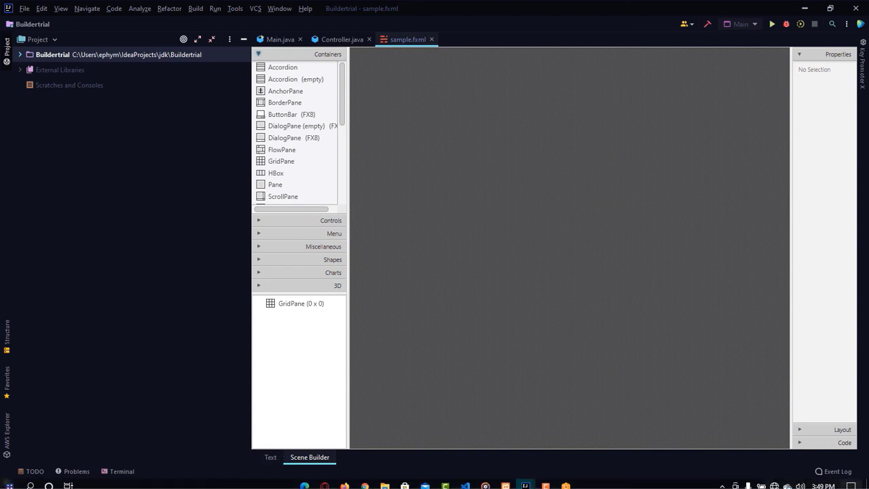
click(572, 480)
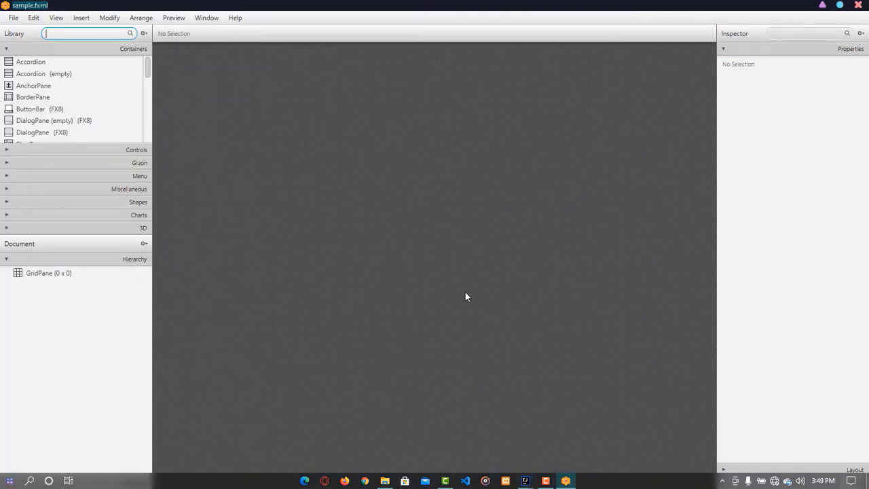
click(109, 483)
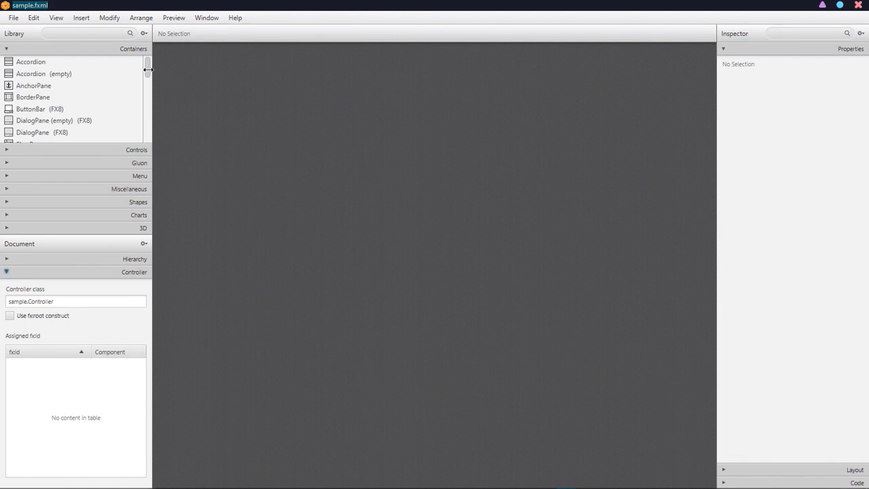
drag(153, 76, 122, 83)
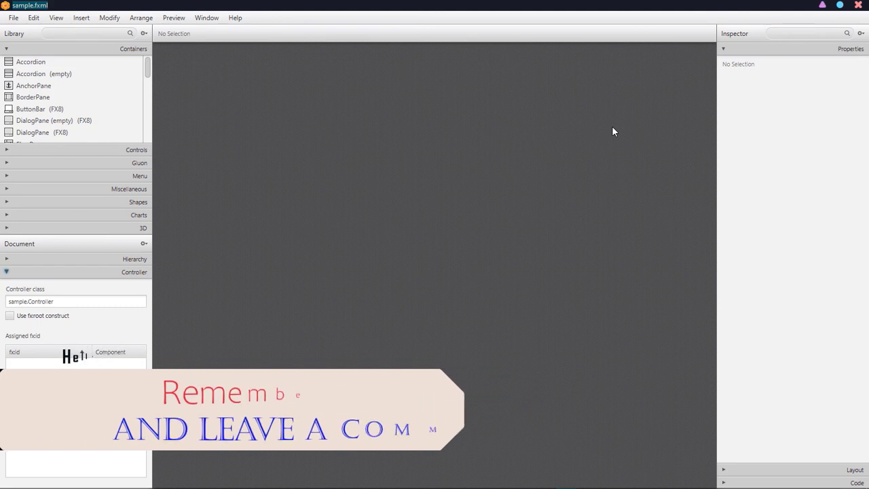
mouse_move(582, 483)
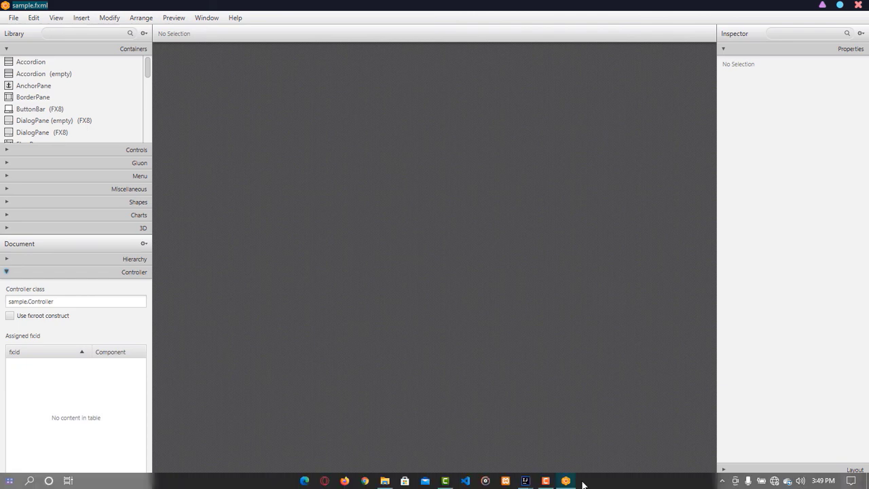